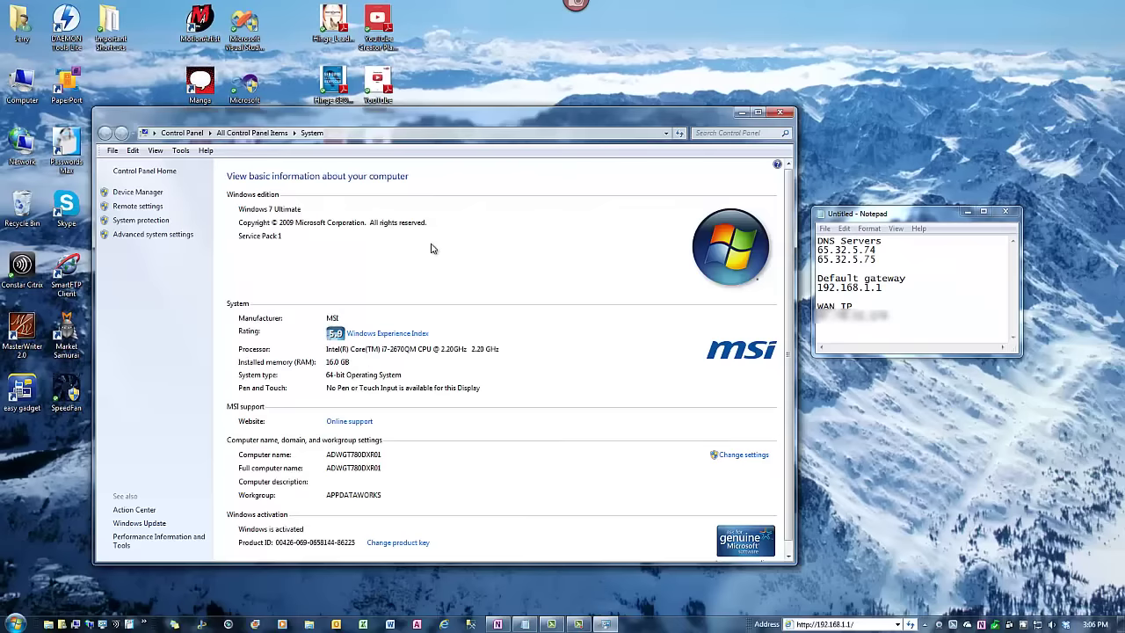
- In Remote settings, allow connections from any version of Remote Desktop, review users, and apply
left_click(153, 203)
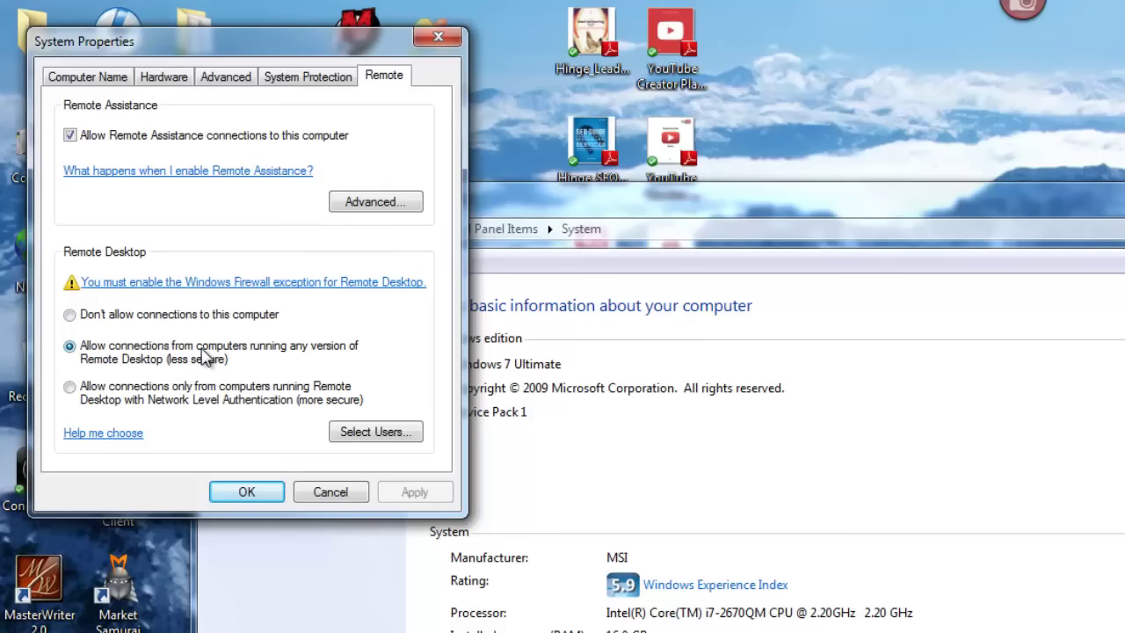
left_click(364, 437)
left_click(382, 379)
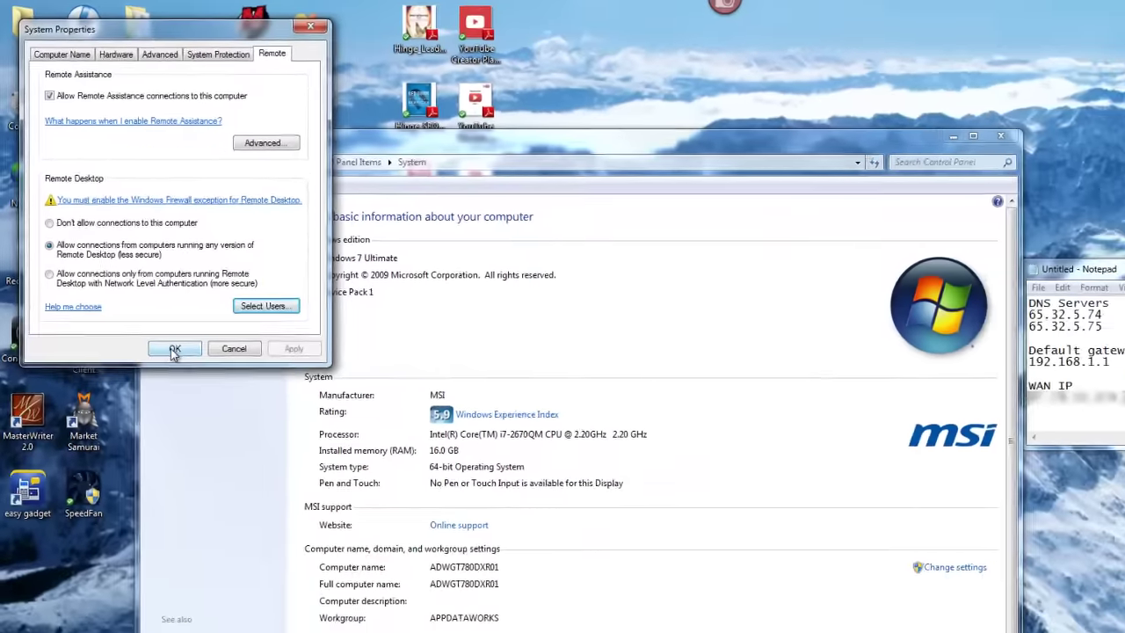
left_click(173, 351)
left_click(16, 624)
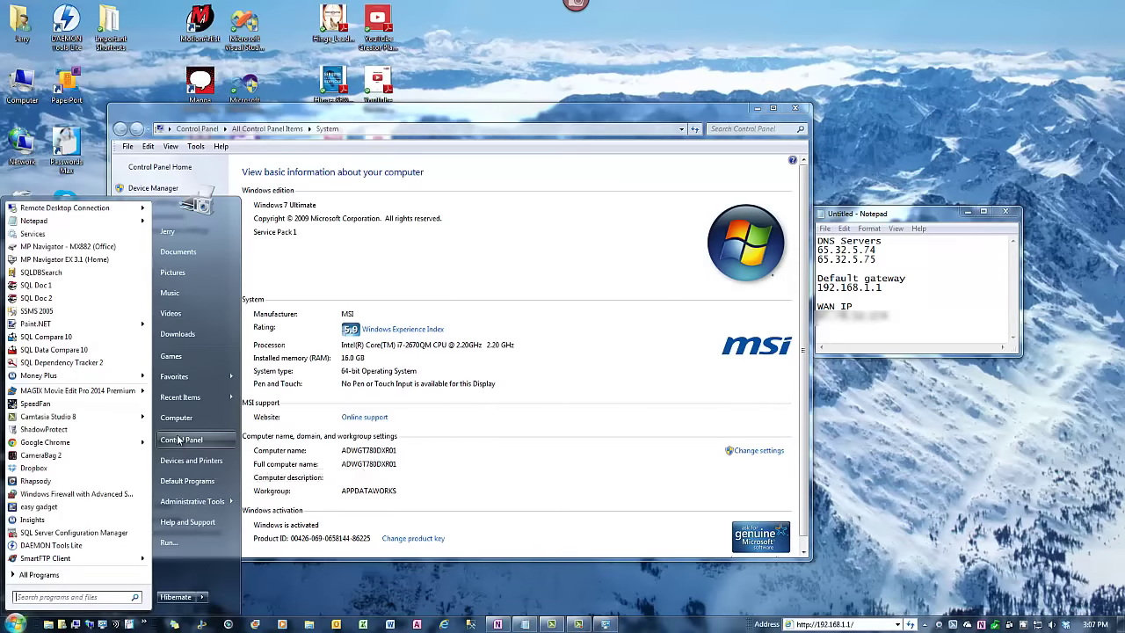
- Confirm Remote Desktop is checked in Windows Firewall's allowed programs list and accept with OK
left_click(179, 439)
left_click(434, 405)
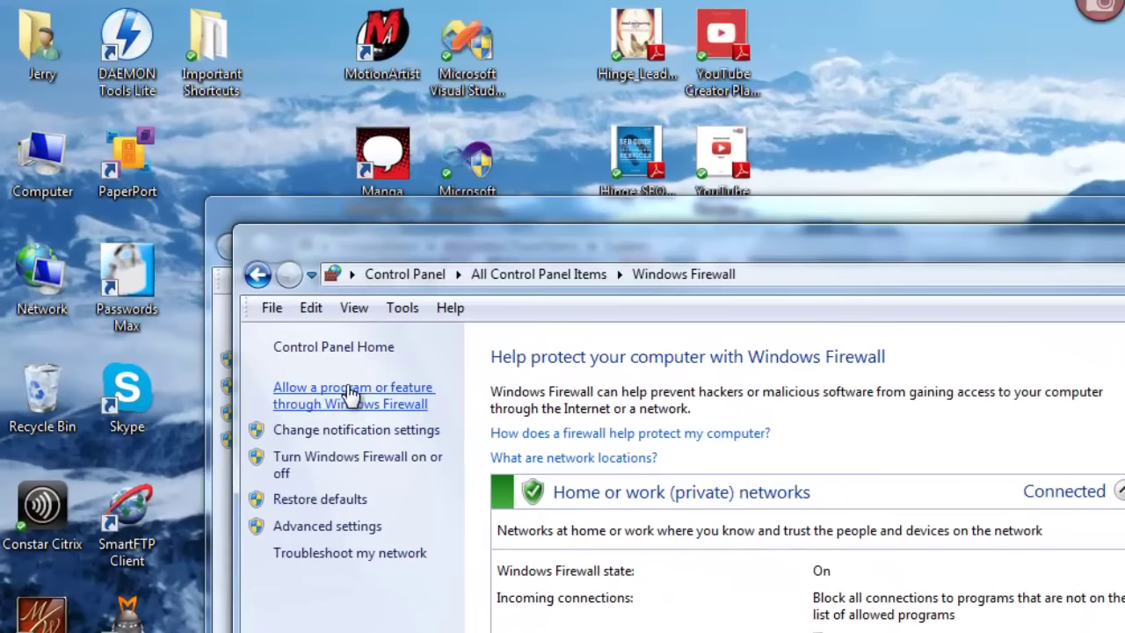
left_click(350, 396)
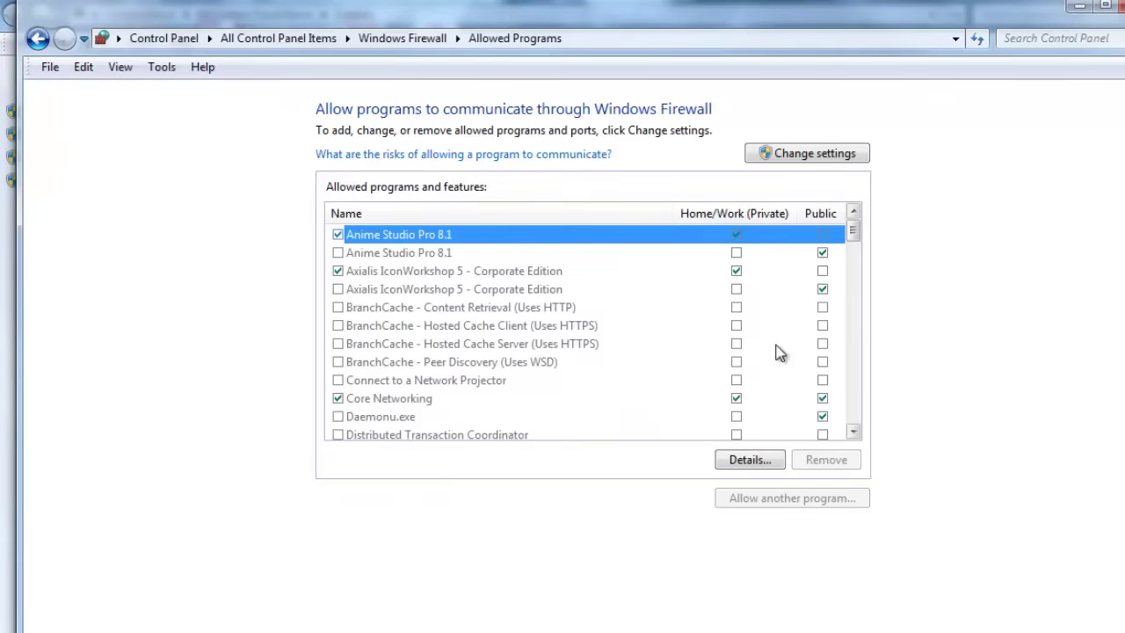
left_click_drag(853, 233, 854, 352)
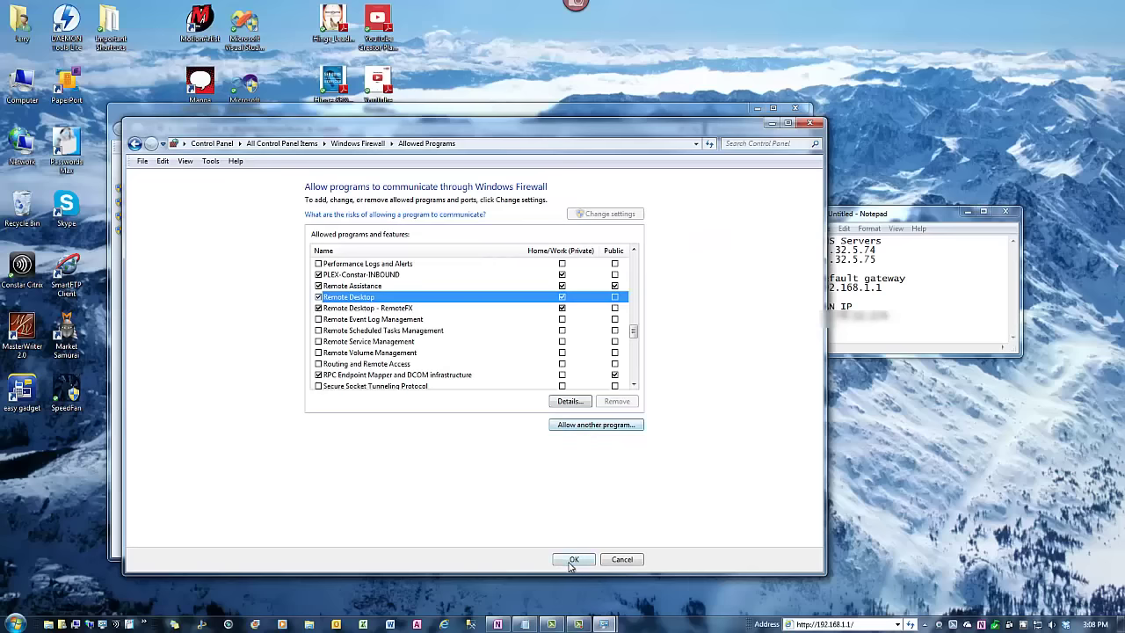
left_click(572, 561)
- Close the Windows Firewall window, then the System window
left_click(809, 125)
left_click(795, 109)
- Go to Network and Sharing Center's adapter settings and select Local Area Connection
left_click(16, 624)
left_click(188, 440)
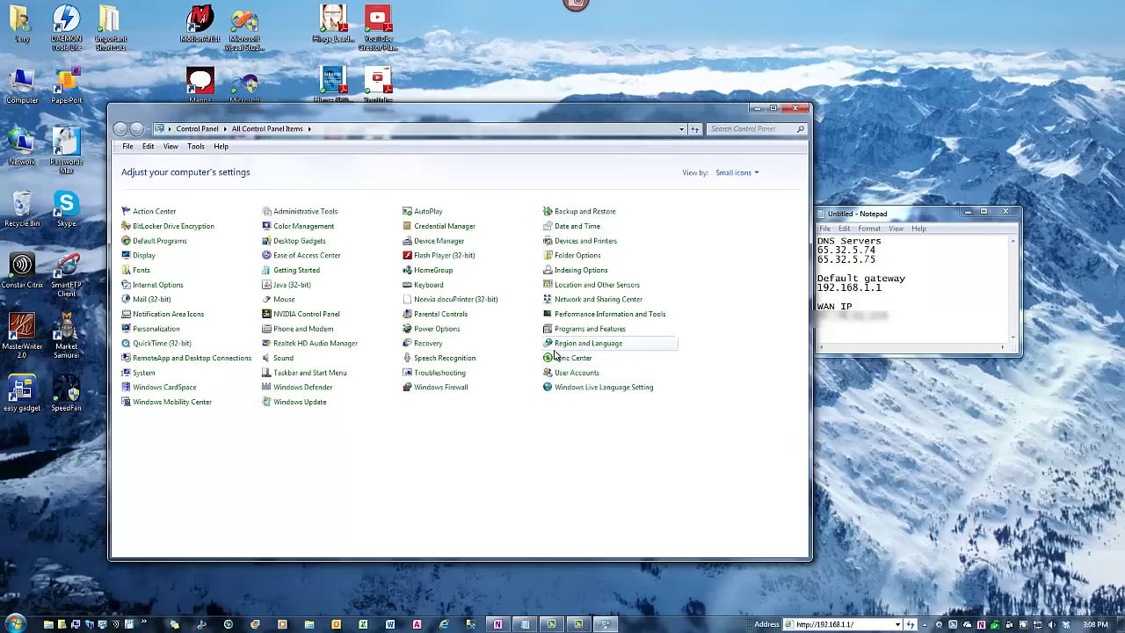
left_click(576, 301)
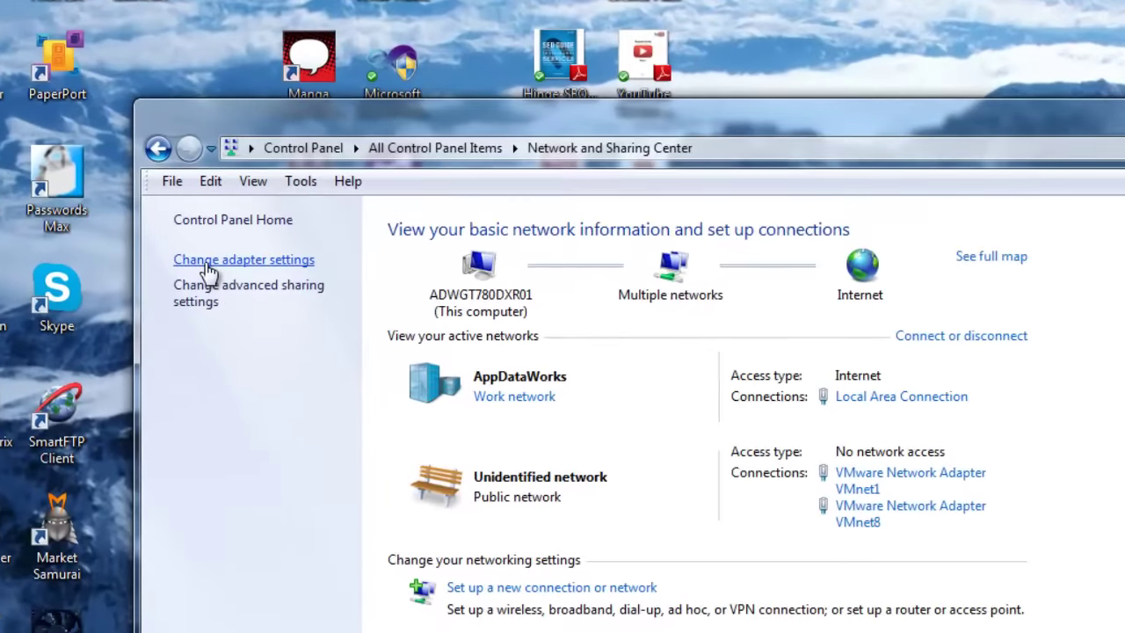
left_click(208, 264)
left_click(302, 322)
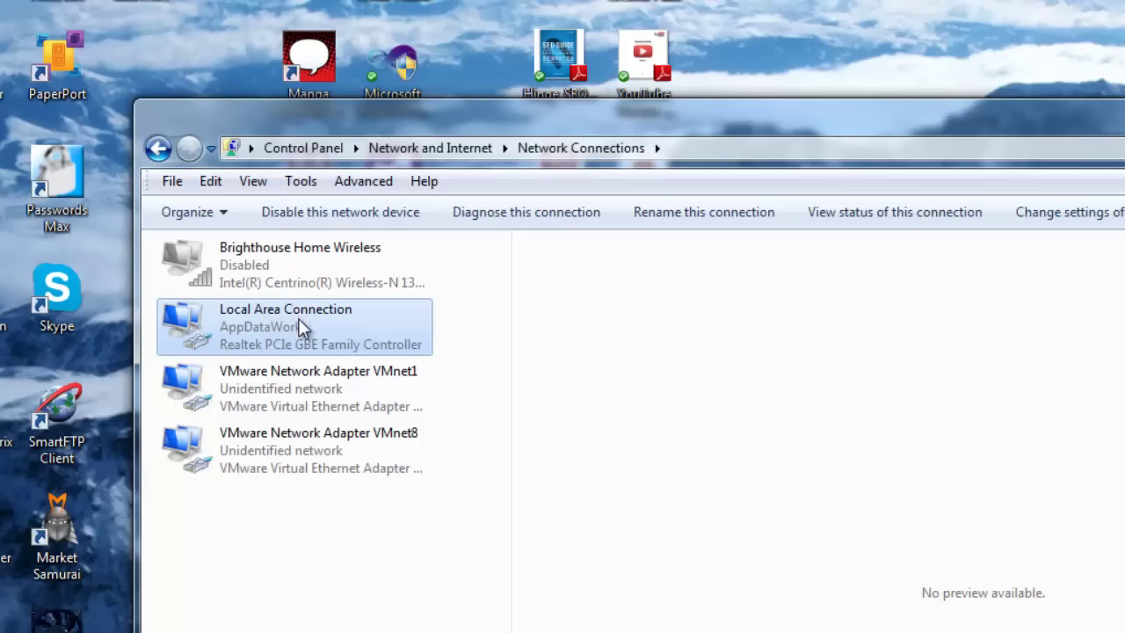
- Open the network connection details for Local Area Connection
right_click(259, 317)
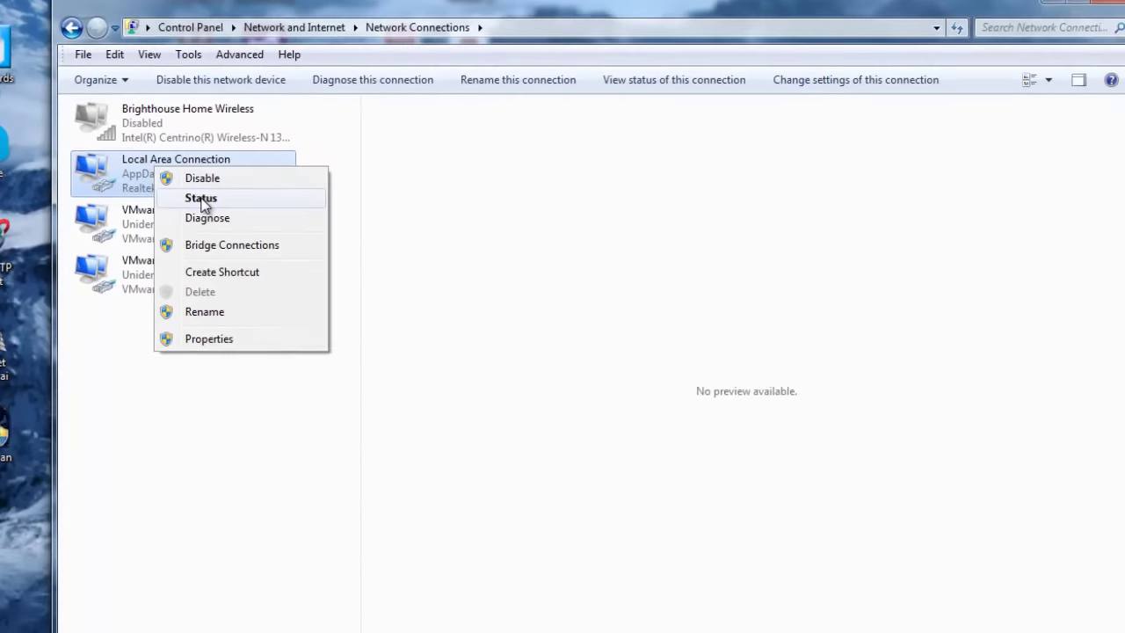
left_click(318, 357)
left_click(620, 269)
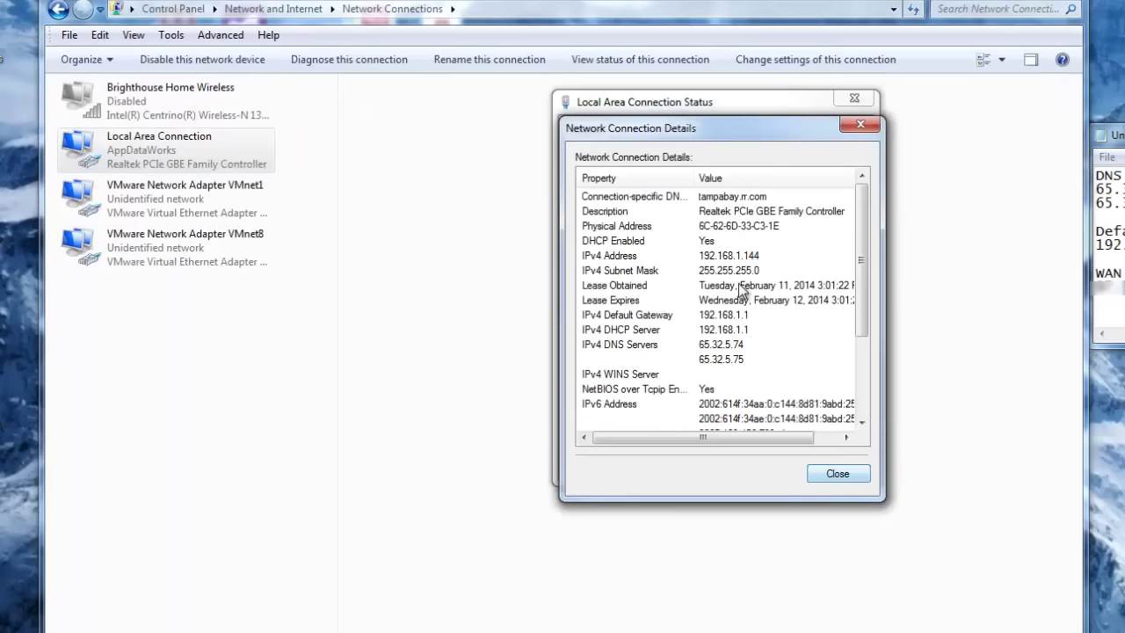
- Check IPv4 address 192.168.1.144, the gateway and DNS servers, including 65.32.5.75, against the Notepad notes
left_click(1098, 176)
left_click(700, 255)
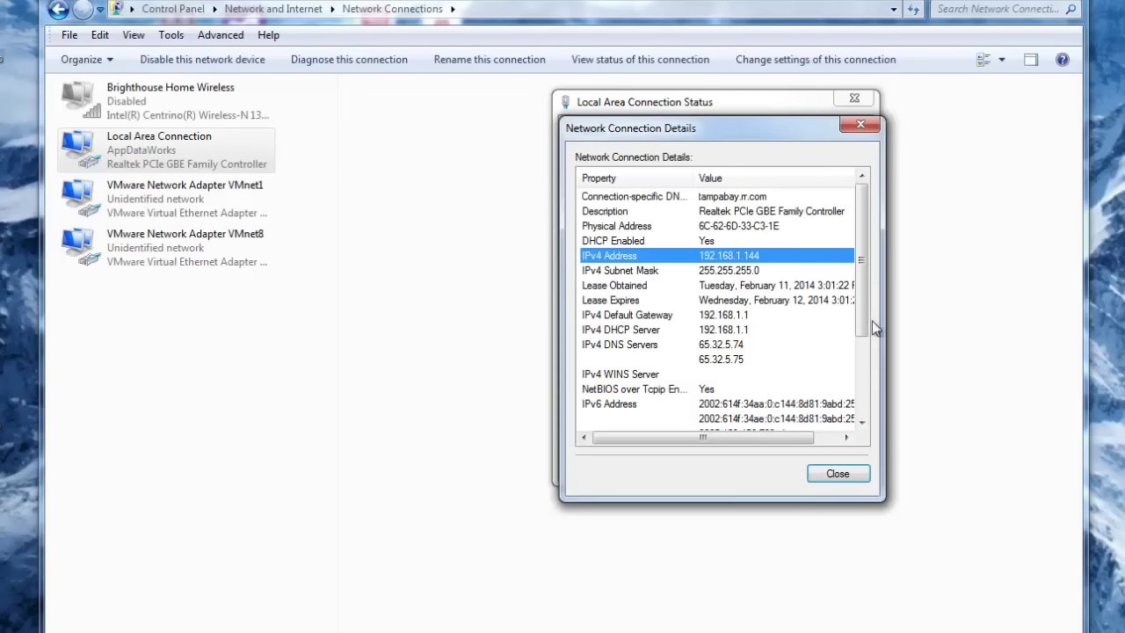
left_click(731, 315)
left_click(740, 346)
left_click(719, 361)
key("Up")
- Open the TCP/IPv4 properties of Local Area Connection
left_click(846, 477)
left_click(619, 423)
left_click(746, 347)
scroll(861, 312, "down", 1)
left_click(815, 386)
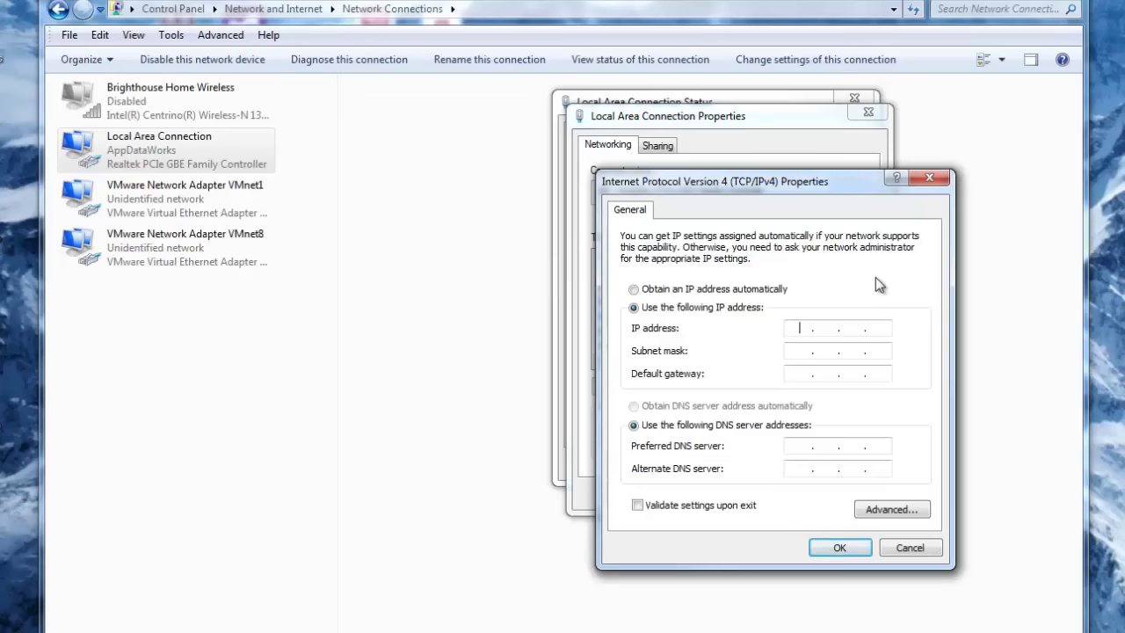
- Set static IP 192.168.1.130, gateway 192.168.1.1, DNS 65.32.5.74 and 65.32.5.75, and confirm
type("192 . 168 . 1 . 130")
key("Tab")
key("Tab")
type("192 . 168 . 1 . 1")
left_click(807, 445)
type("64")
key("BackSpace")
type("5.32.5.74")
key("Tab")
type("64")
key("BackSpace")
type("5 . 32 . ")
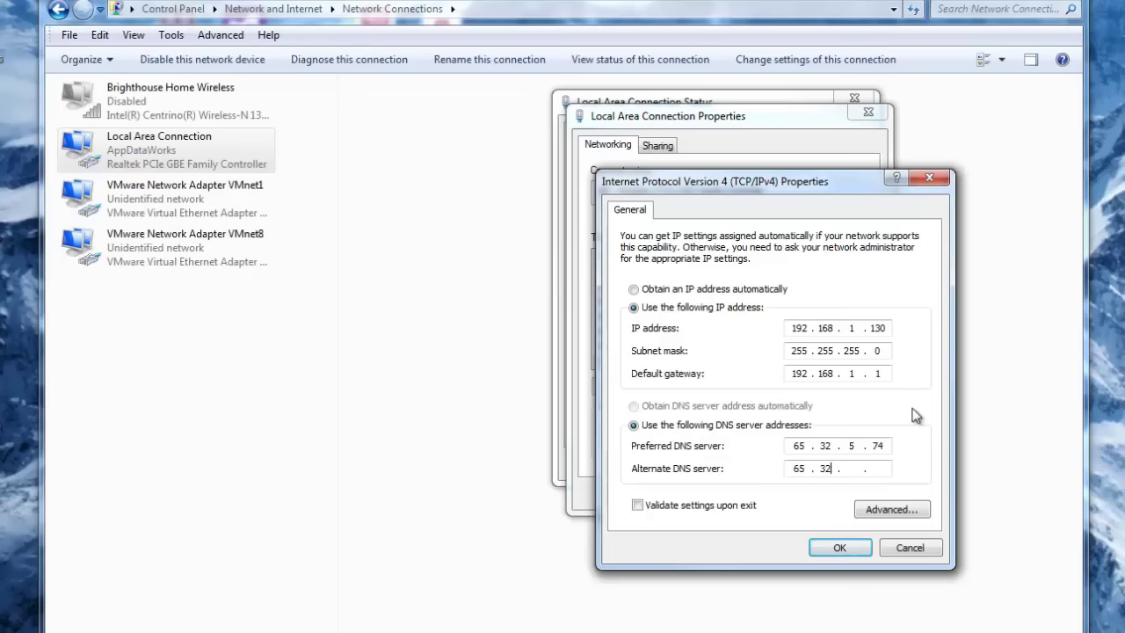
type("5 . 75")
left_click(832, 548)
- Close the dialogs and recheck the connection details to verify the new address
left_click(779, 496)
left_click(833, 464)
right_click(167, 151)
left_click(195, 183)
left_click(629, 274)
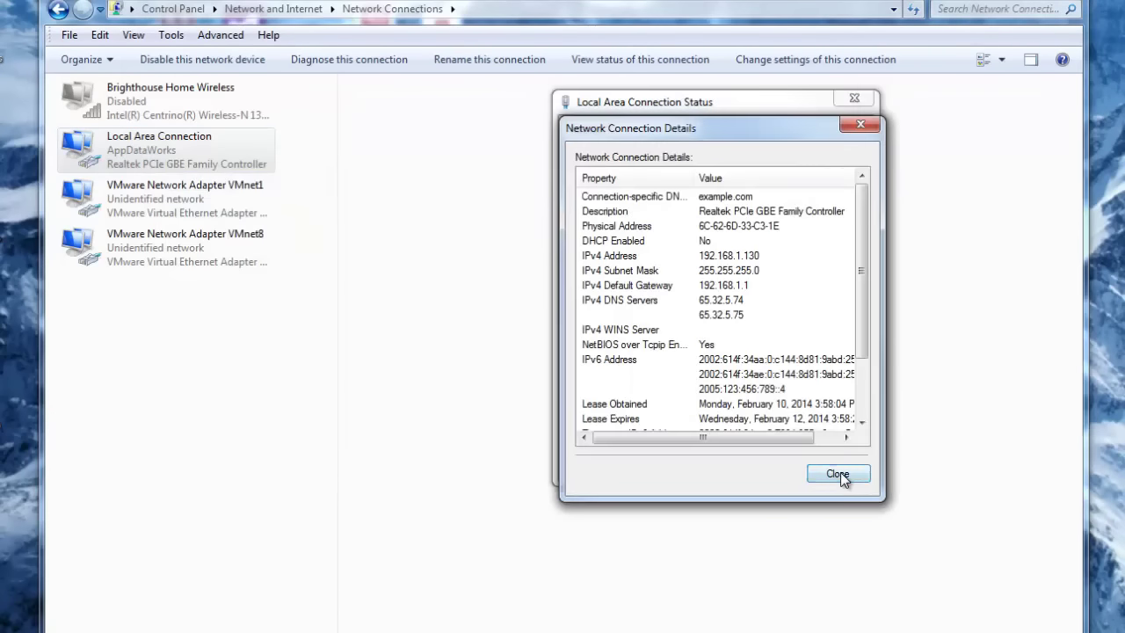
left_click(835, 475)
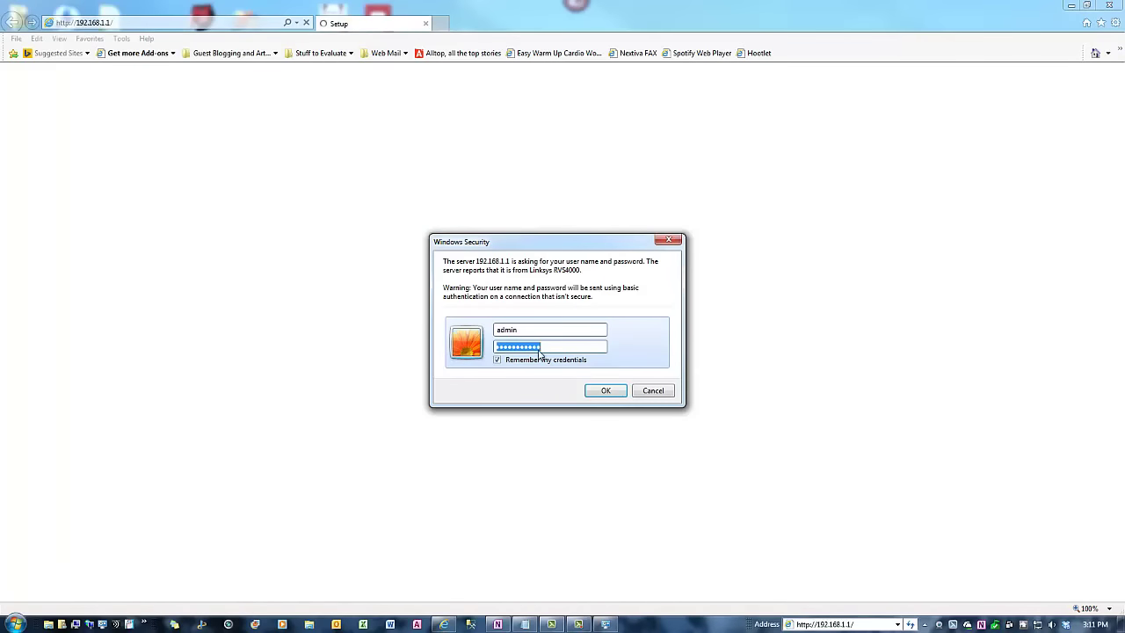
- Sign in to the router at 192.168.1.1 with the admin username and password
left_click(605, 392)
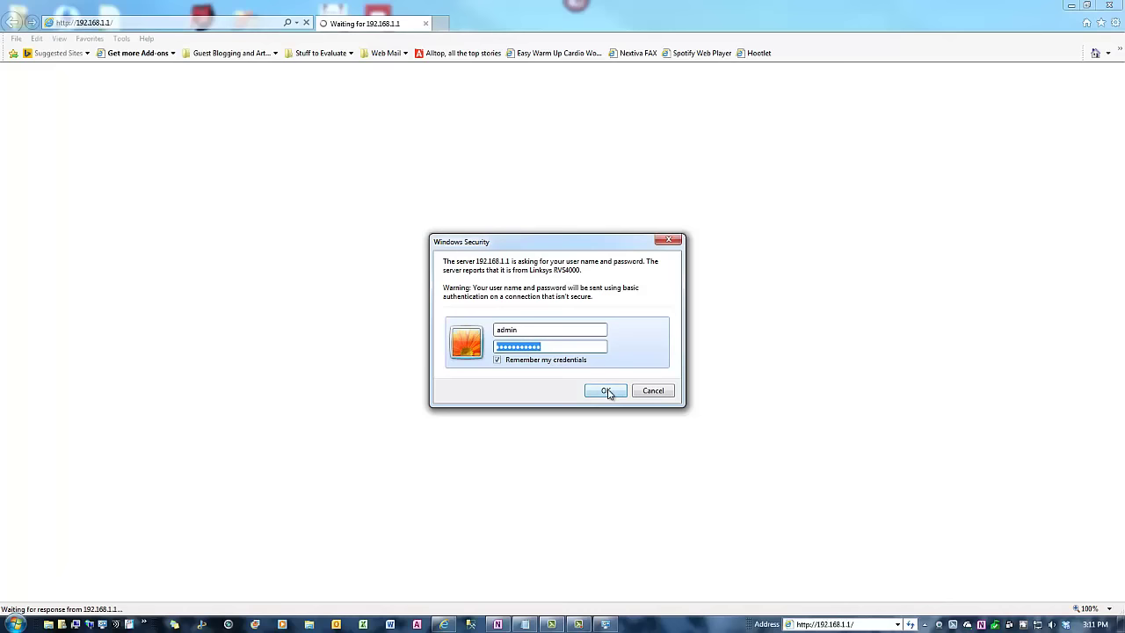
left_click(606, 392)
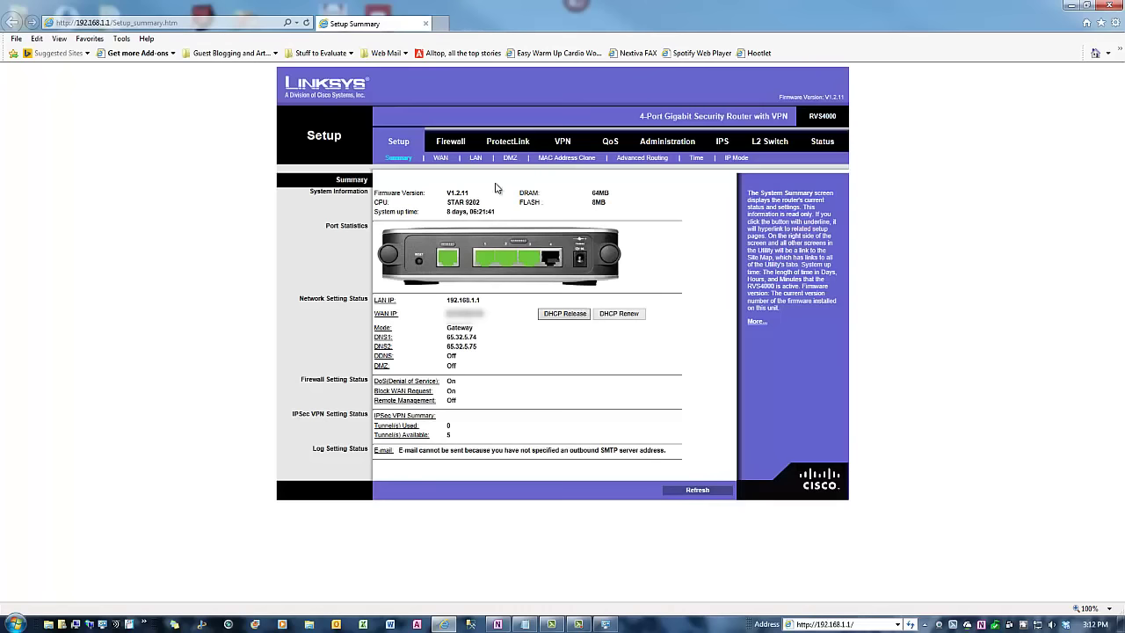
- Go to the Firewall tab's Single Port Forwarding page
left_click(449, 143)
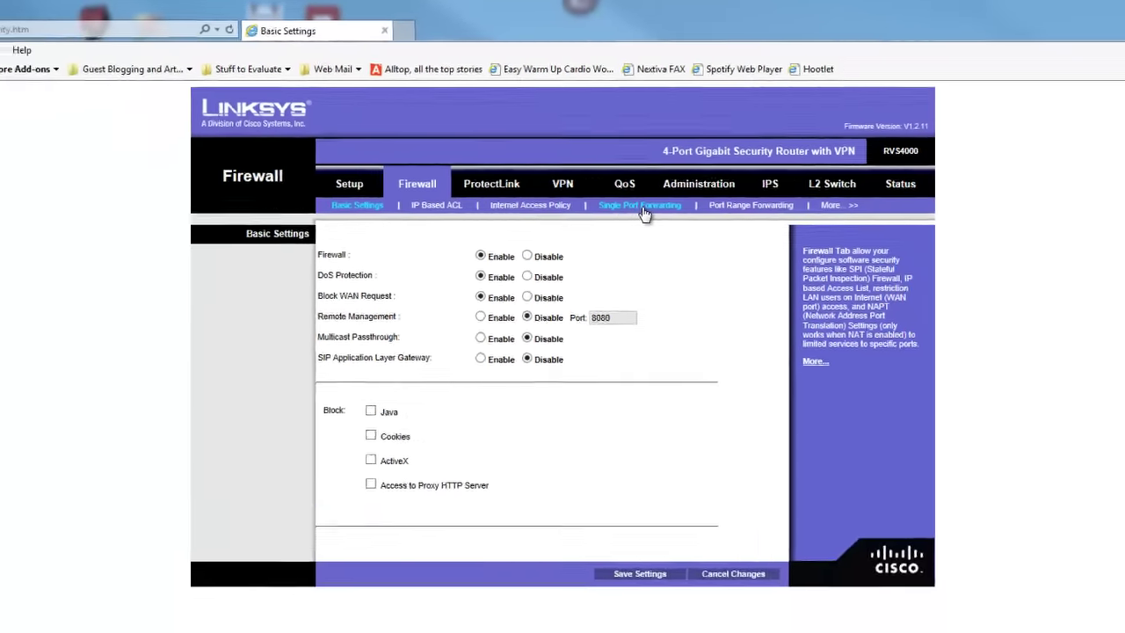
left_click(673, 288)
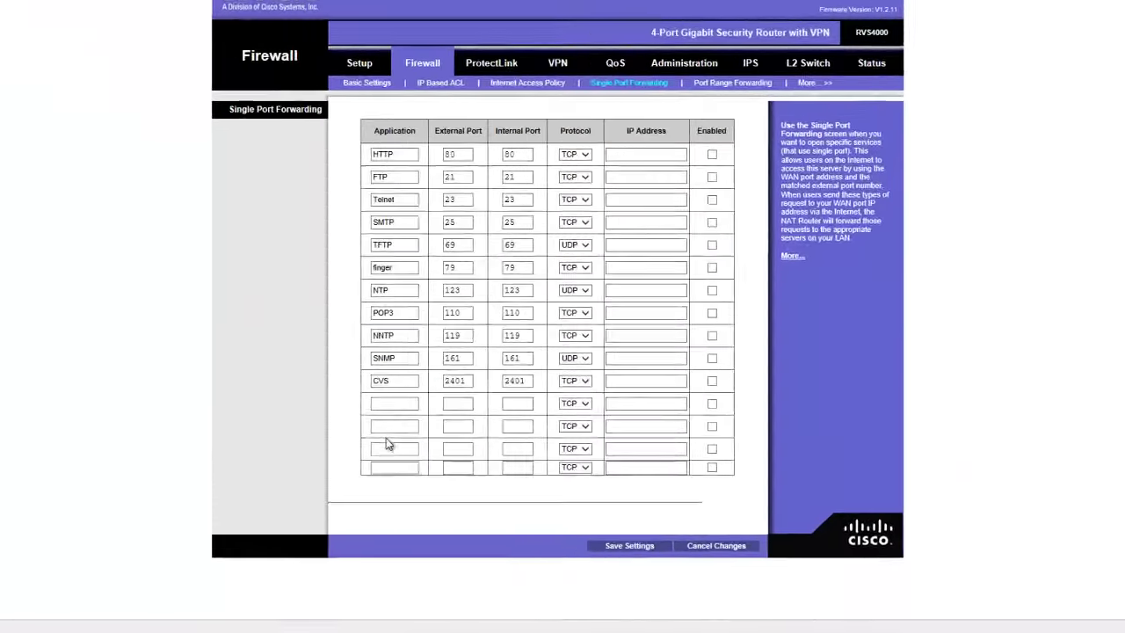
- Fill the first empty row: name RDP, external port 12345, internal port 3389, IP 192.168.1.130
left_click(427, 423)
type("RDP")
key("Tab")
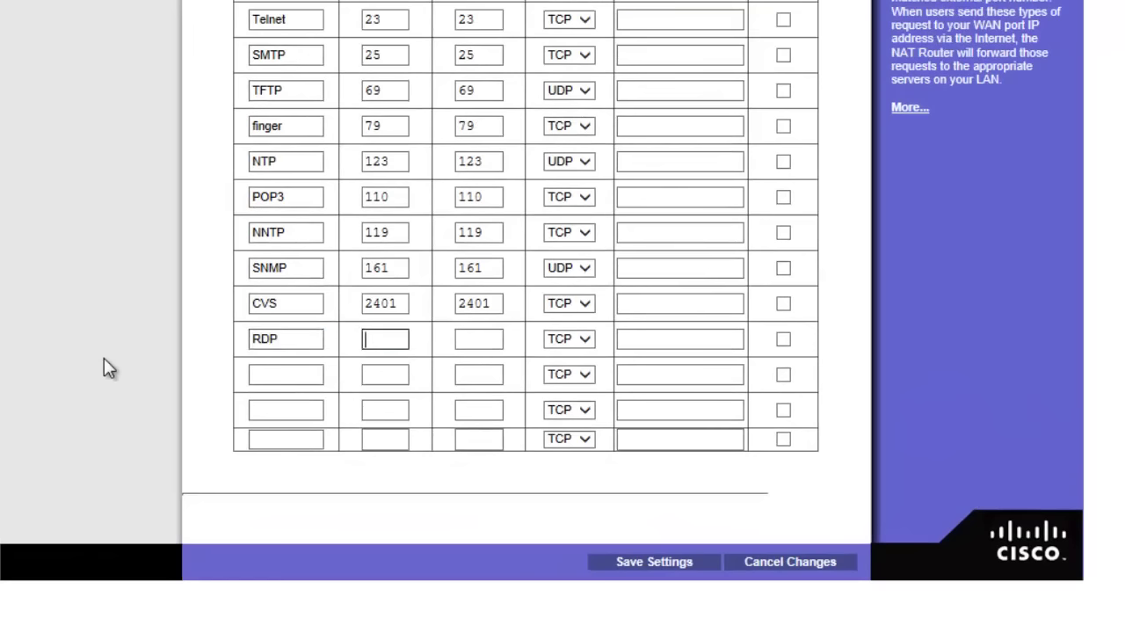
type("12345")
key("Tab")
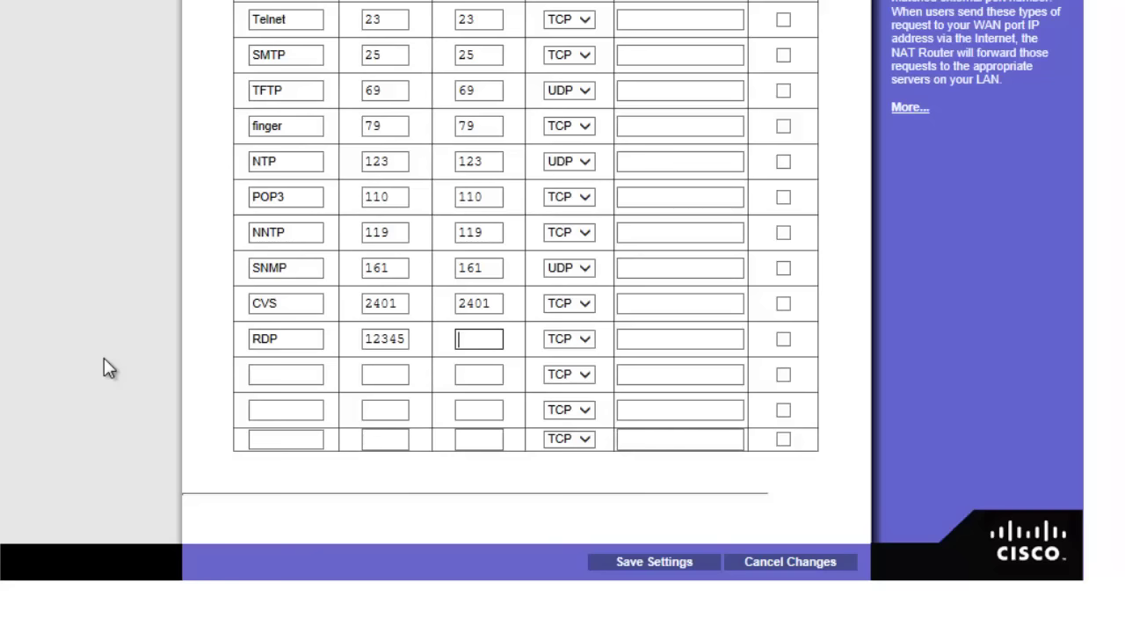
type("3389")
key("shift+Tab")
key("Tab")
key("Tab")
key("Tab")
type("192.168.1.130")
- Enable the RDP rule and name the next row RDP2
key("Tab")
key("space")
key("Tab")
type("RDP2")
- Give RDP2 external port 23456, internal port 3389 and IP 192.168.1.131
key("Tab")
type("23456")
key("Tab")
type("3389")
key("Tab")
key("Tab")
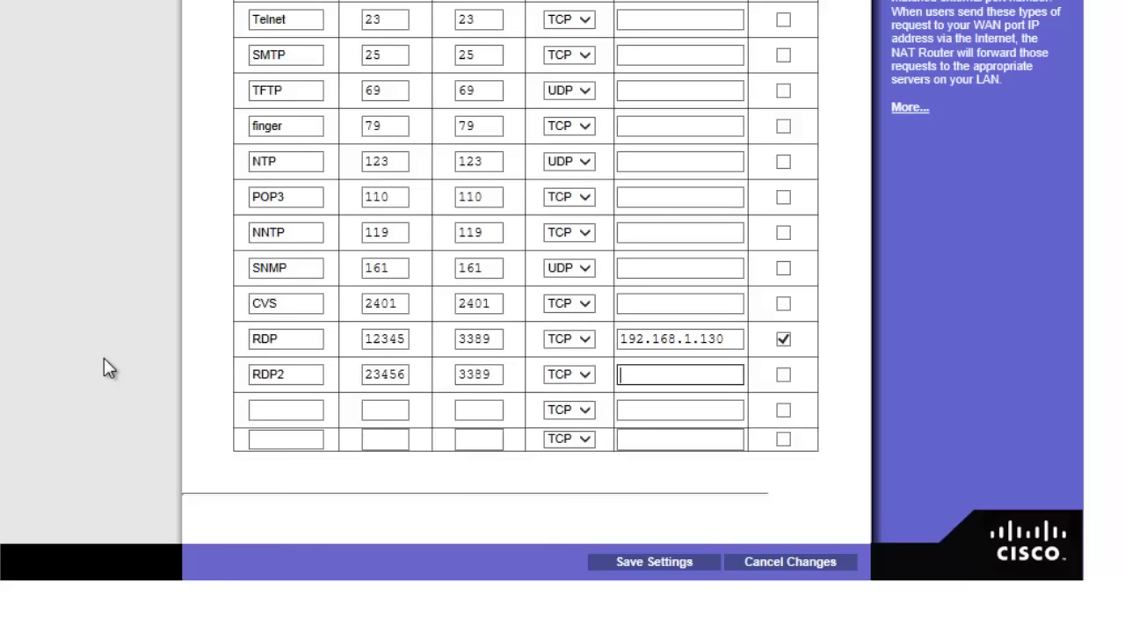
type("192.168.1.313")
key("BackSpace")
key("BackSpace")
key("BackSpace")
type("131")
- Review the RDP2 rule (23456→3389) and RDP rule (12345→3389) ports and target IP addresses
double_click(384, 376)
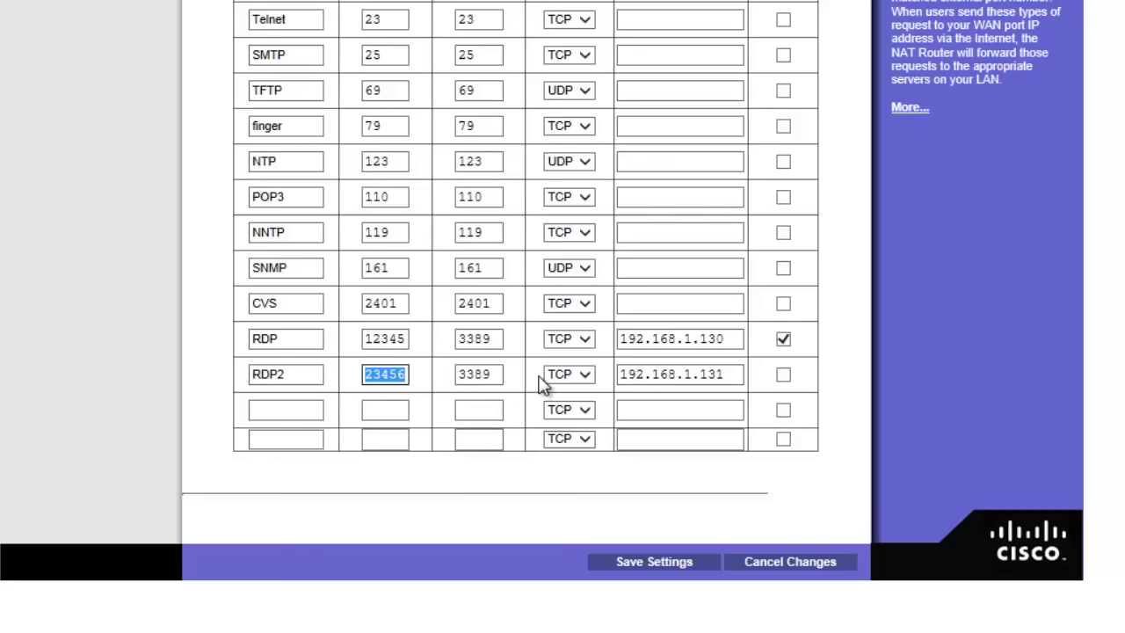
double_click(467, 376)
left_click(730, 377)
left_click(380, 341)
double_click(380, 341)
double_click(479, 339)
left_click(707, 339)
- Enable the RDP2 forwarding rule, then close Internet Explorer and the Network Connections window
left_click(783, 376)
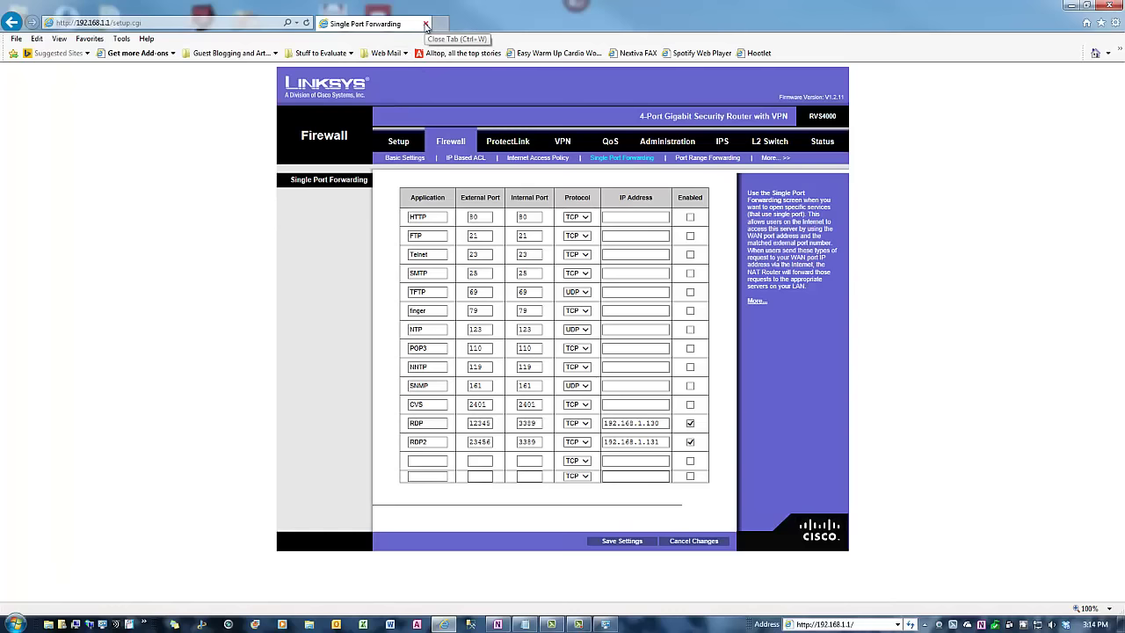
left_click(426, 26)
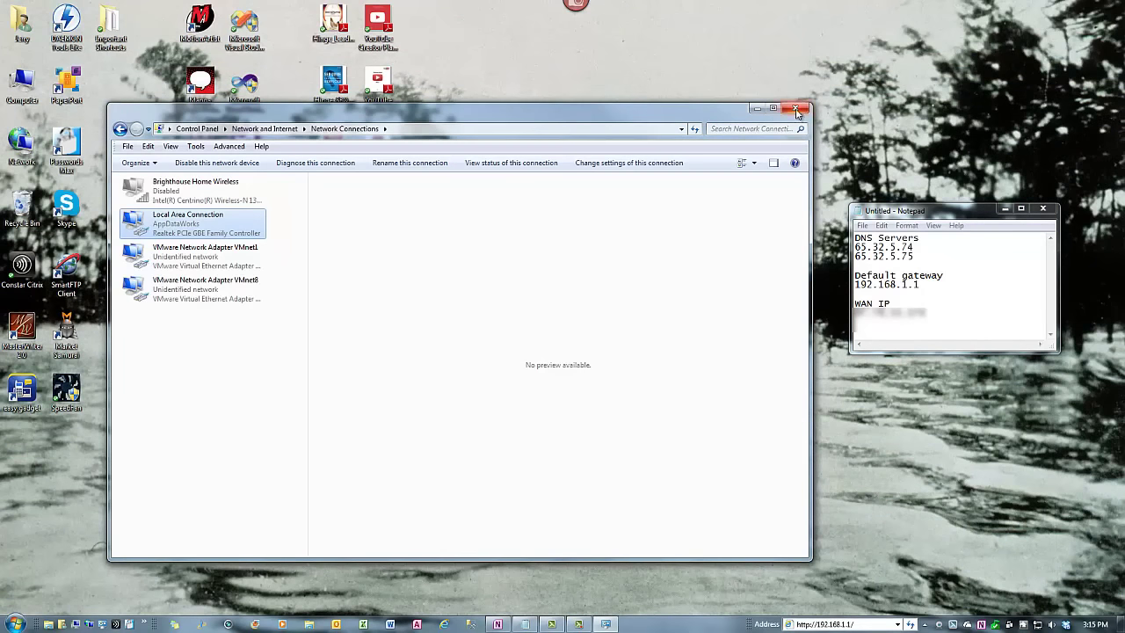
left_click(797, 110)
- Start Remote Desktop Connection to the router's public address with port :23456 appended
left_click(16, 624)
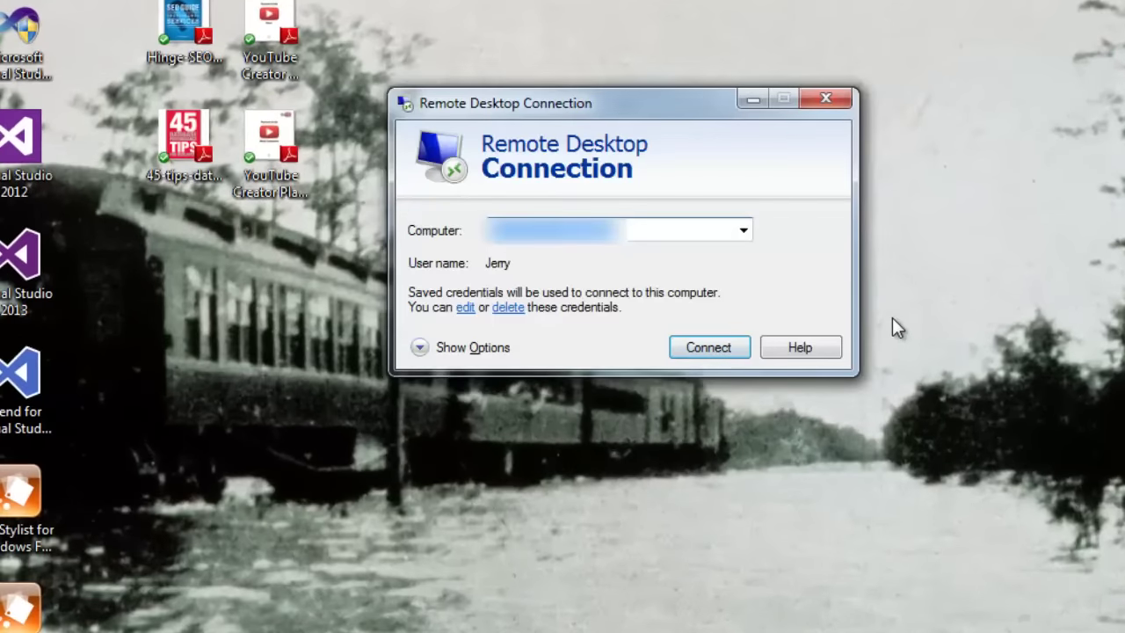
type(":23456")
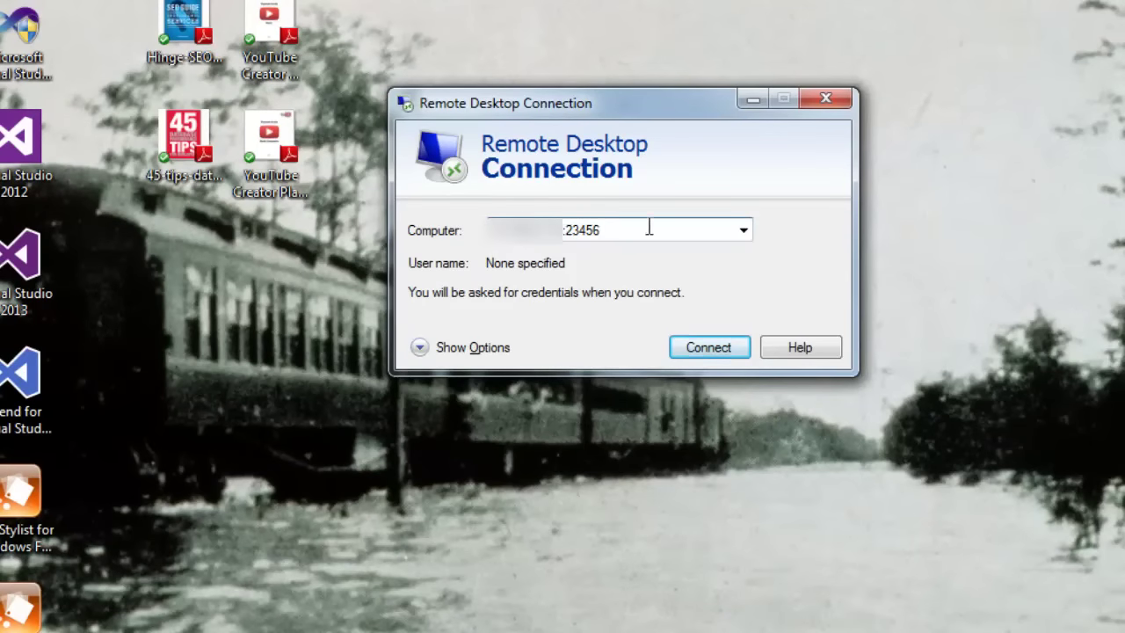
left_click(704, 348)
- Enter the user name and pasted password, then accept the certificate warning to connect
type("Jerry")
key("Tab")
key("ctrl+v")
key("Return")
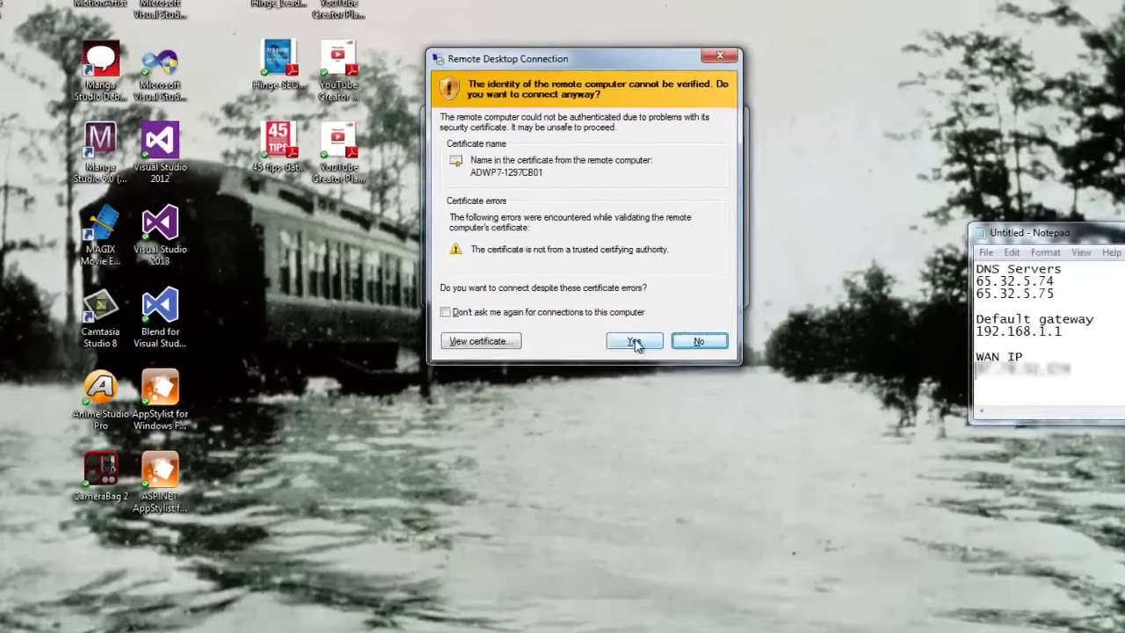
left_click(690, 426)
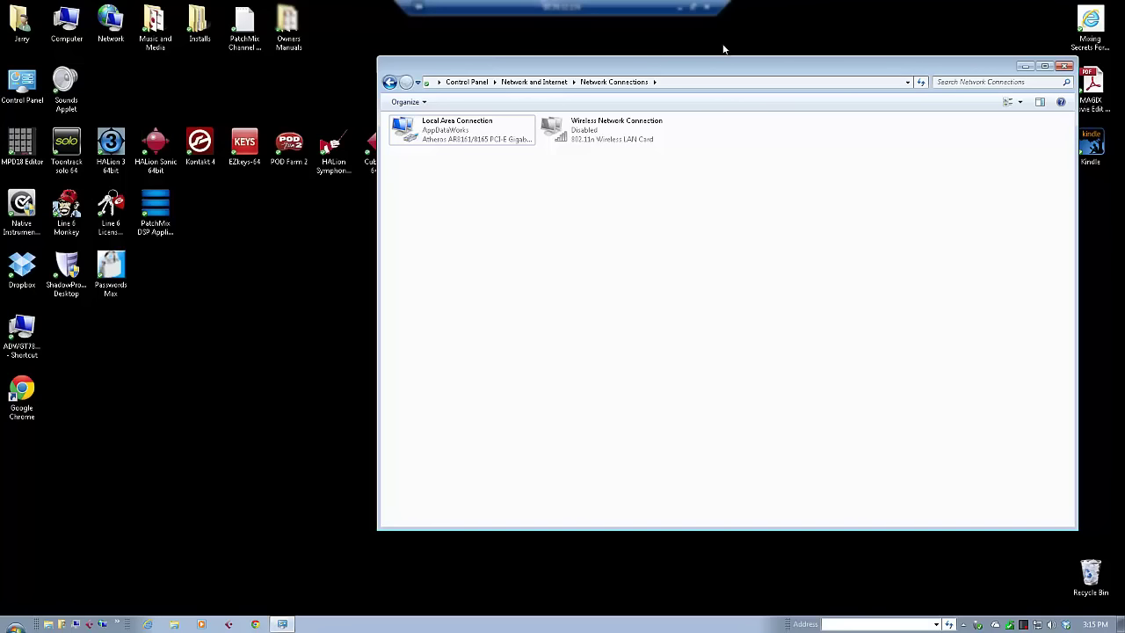
- Minimize the remote session and reopen the saved .rdp connection from the Start jump list
left_click(693, 6)
left_click(15, 620)
mouse_move(130, 209)
left_click(211, 235)
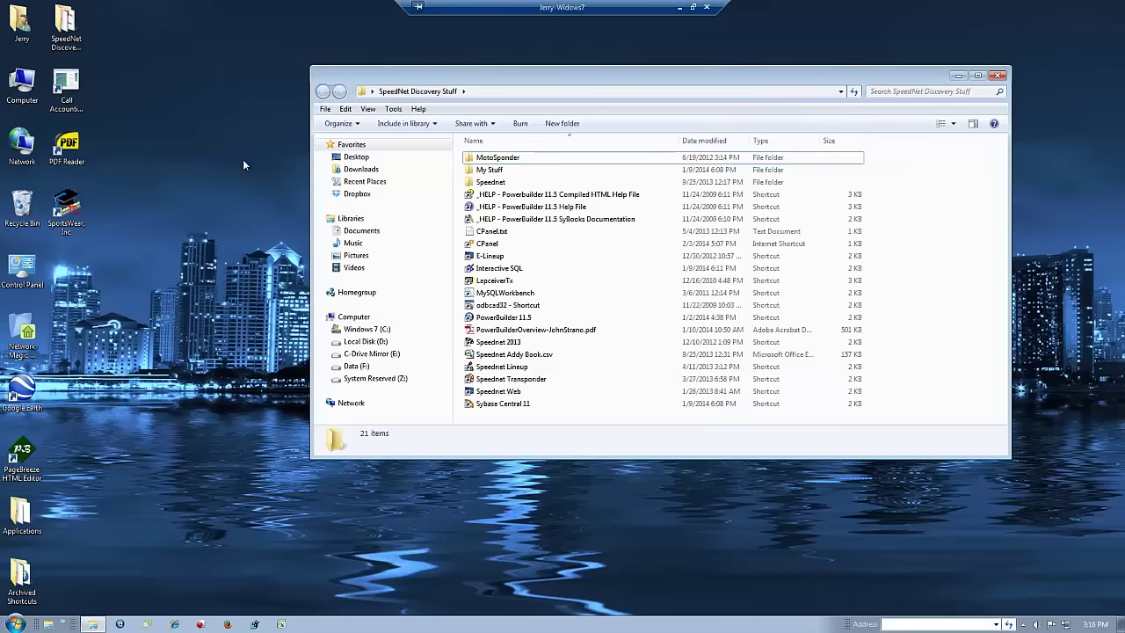
- Launch a new Remote Desktop Connection window by searching Start for 'remote'
left_click(15, 624)
type("remote")
key("Return")
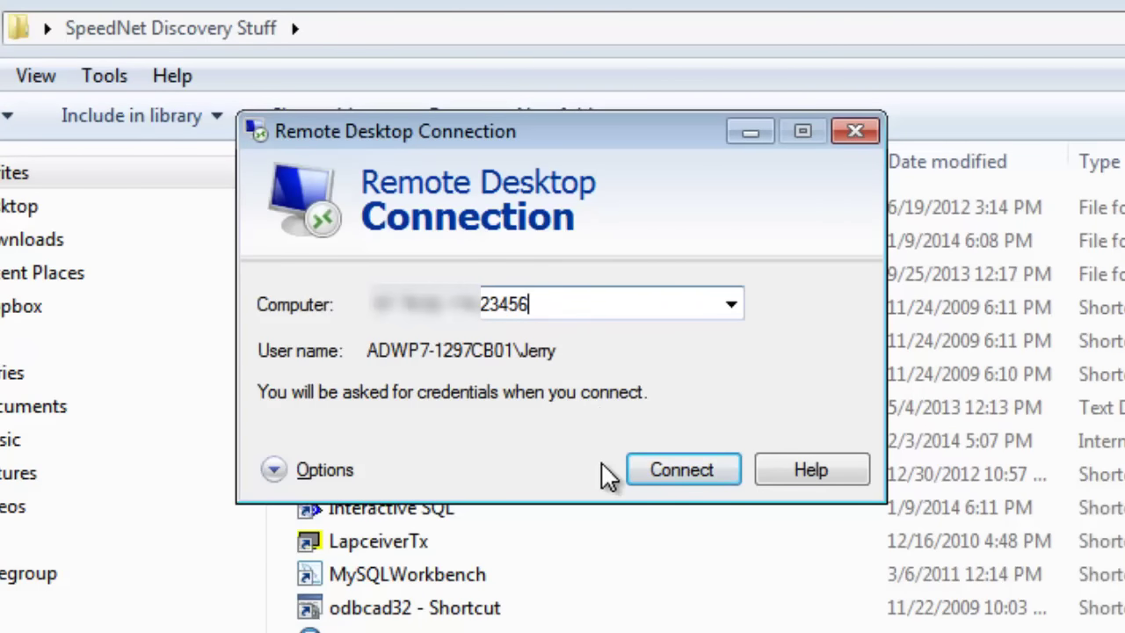
- Connect to the second computer with the account password, then disconnect from the connection bar
left_click(683, 479)
type("*************")
key("Return")
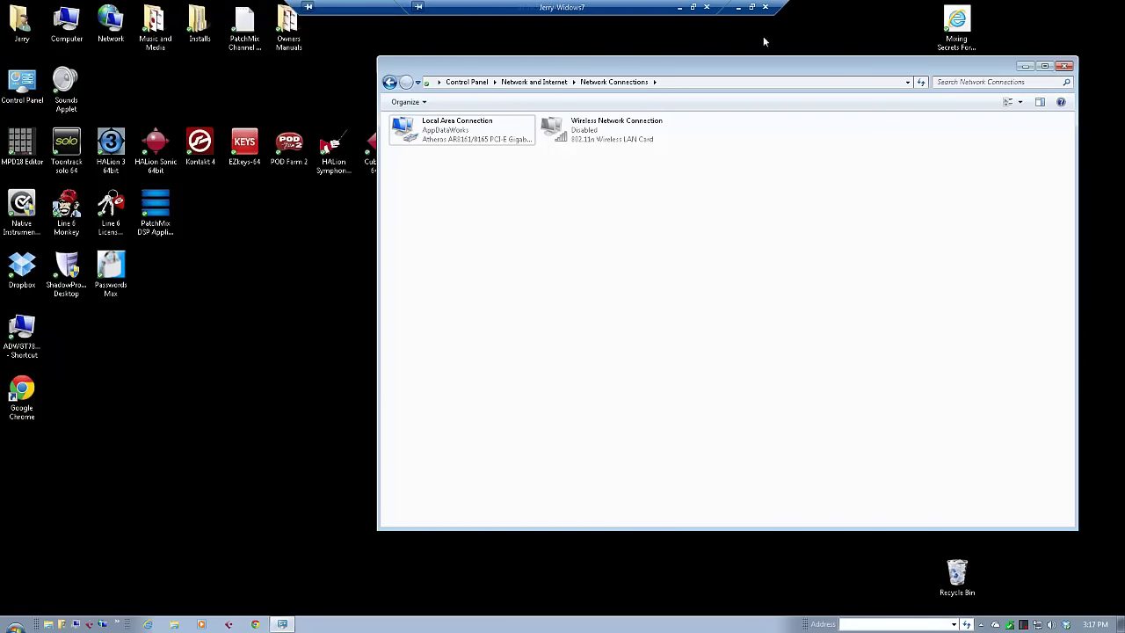
left_click(799, 7)
- Confirm ending the remote session in the disconnect dialog
left_click(617, 358)
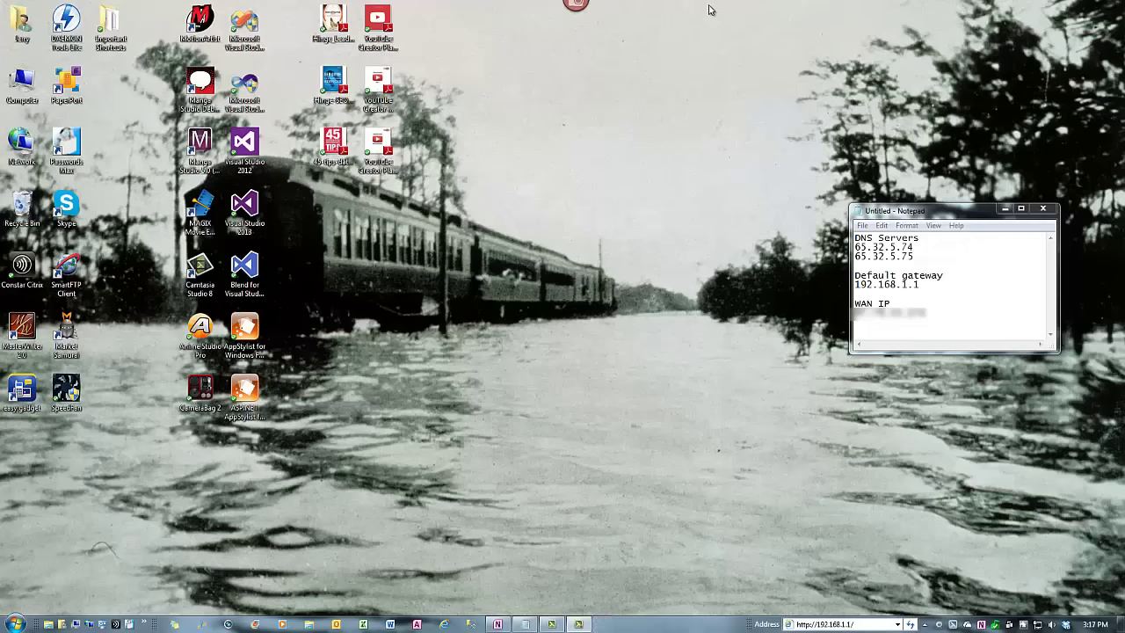